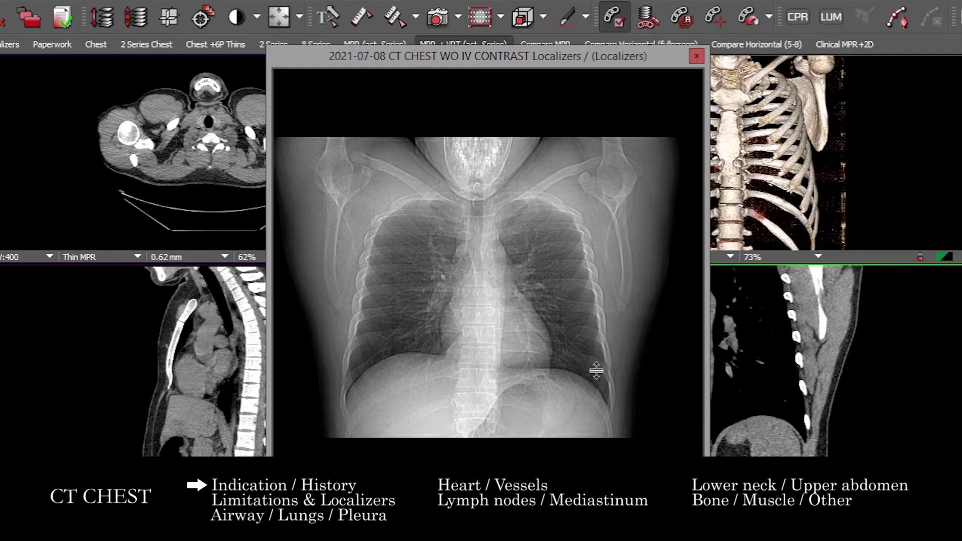
Flip between the lateral and frontal chest scouts, then close the Localizers window.
{"action": "scroll", "coordinate": [528, 142], "scroll_direction": "down", "scroll_amount": 1}
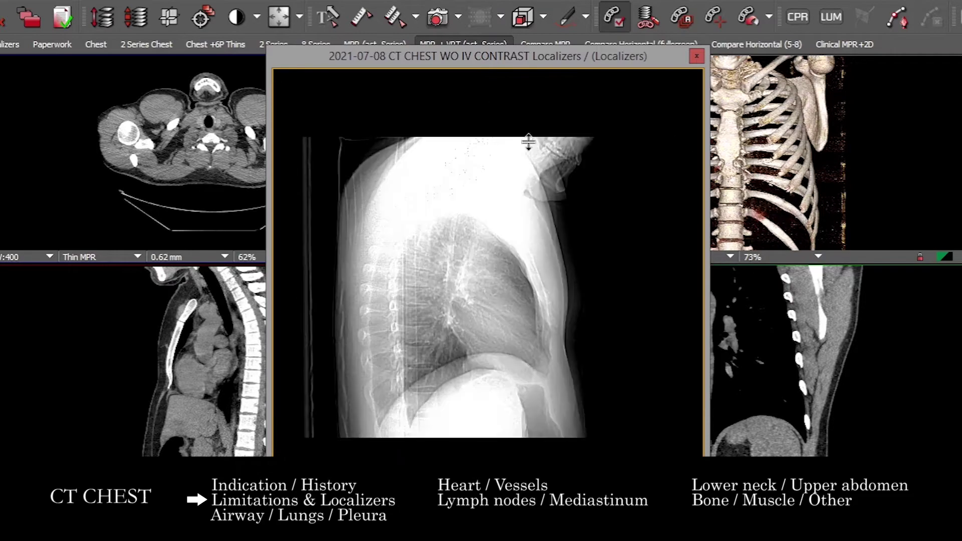
{"action": "scroll", "coordinate": [532, 156], "scroll_direction": "up", "scroll_amount": 1}
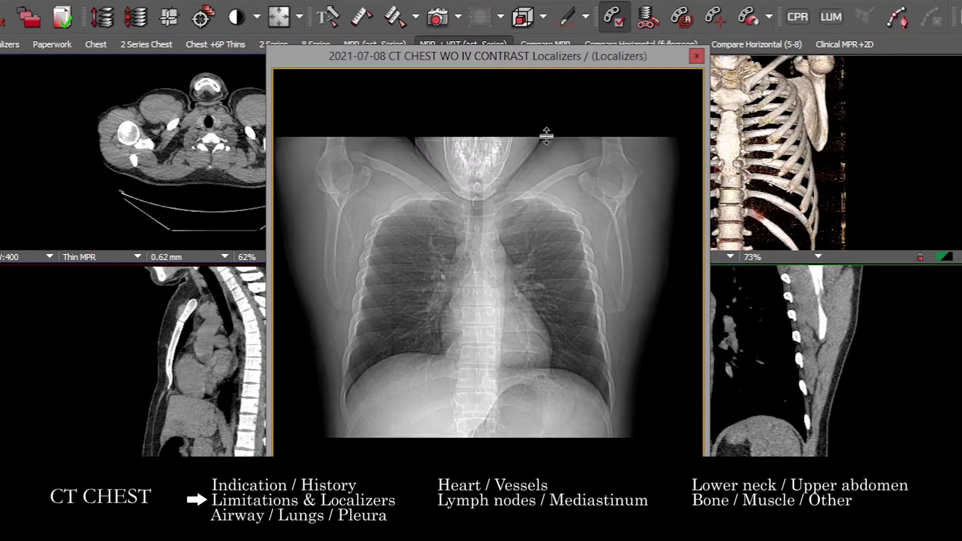
{"action": "scroll", "coordinate": [645, 197], "scroll_direction": "down", "scroll_amount": 2}
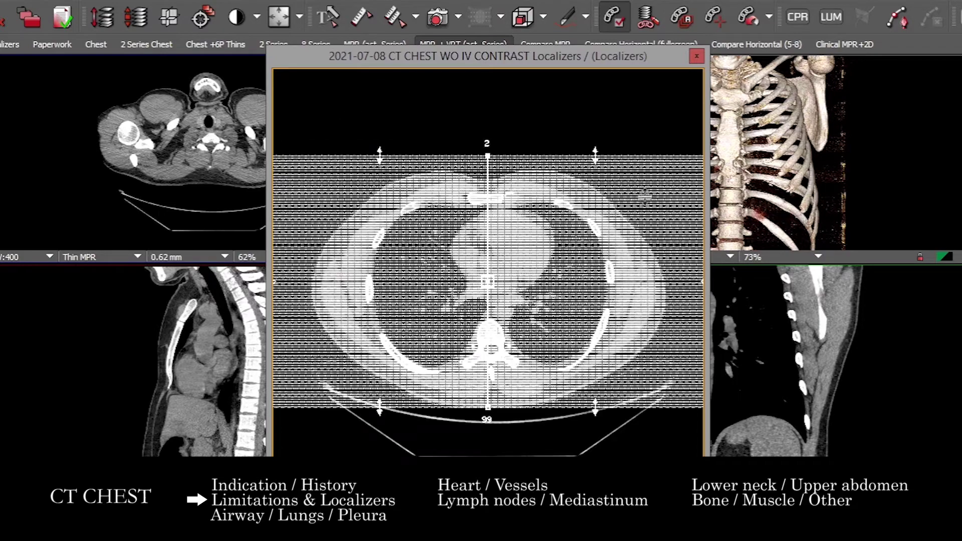
{"action": "scroll", "coordinate": [650, 266], "scroll_direction": "up", "scroll_amount": 2}
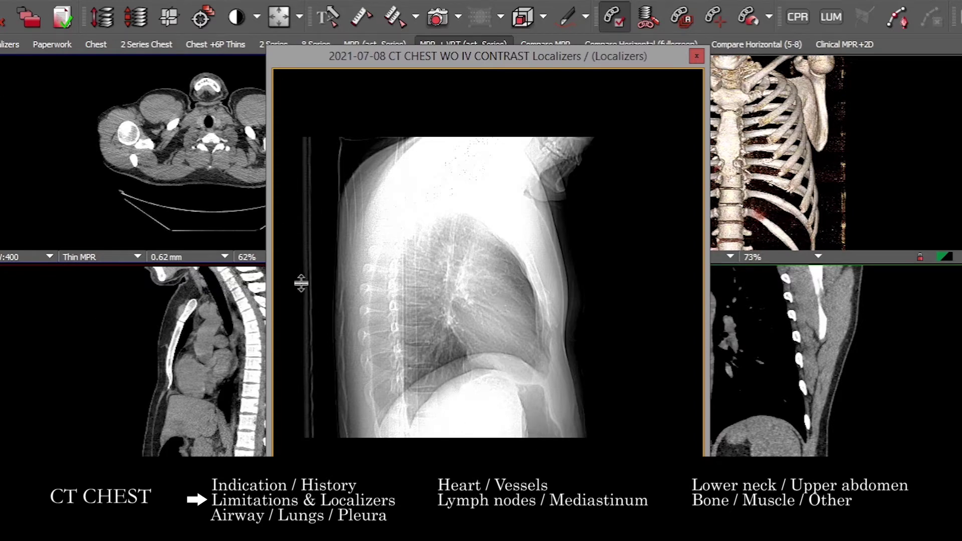
{"action": "scroll", "coordinate": [454, 274], "scroll_direction": "up", "scroll_amount": 1}
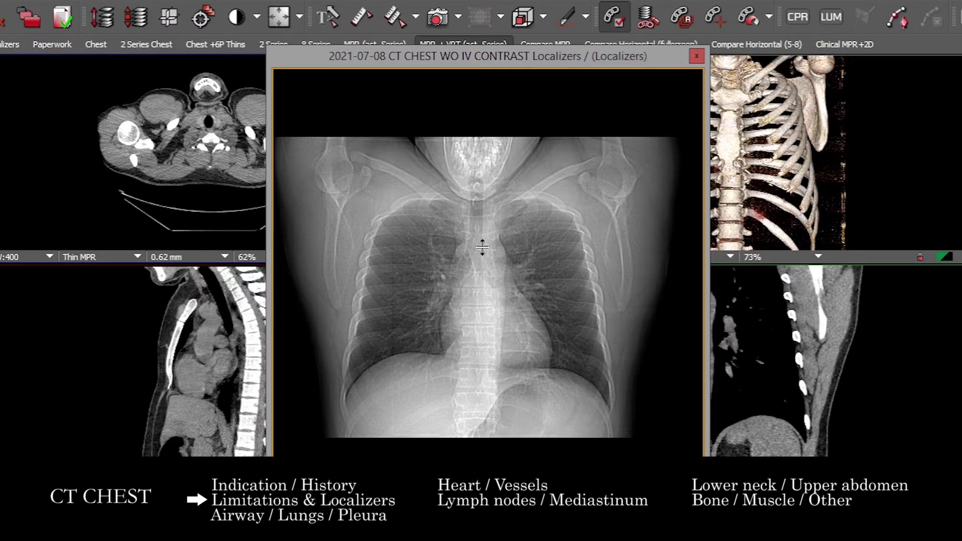
{"action": "left_click", "coordinate": [697, 56]}
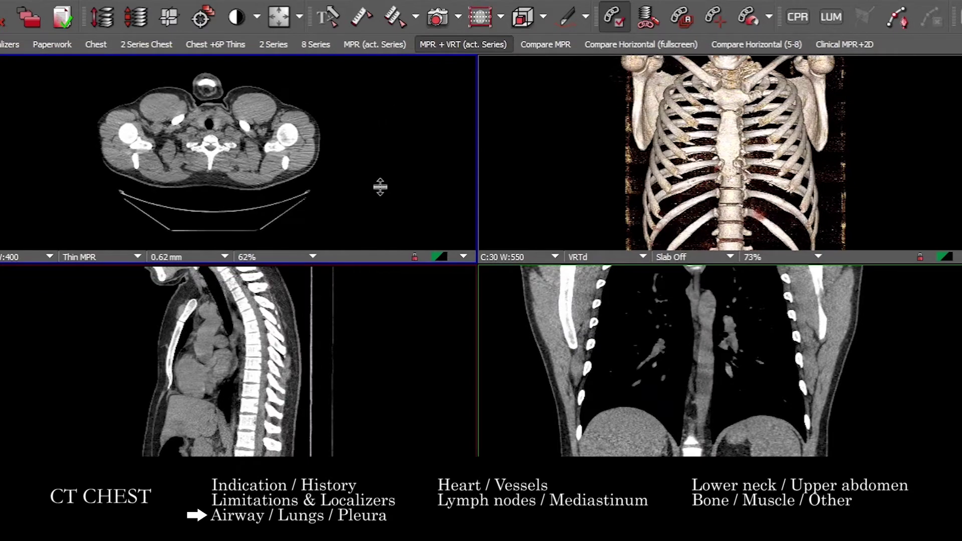
Maximize the axial viewport and page the lung-window slices down from the neck toward the lungs.
{"action": "double_click", "coordinate": [371, 171]}
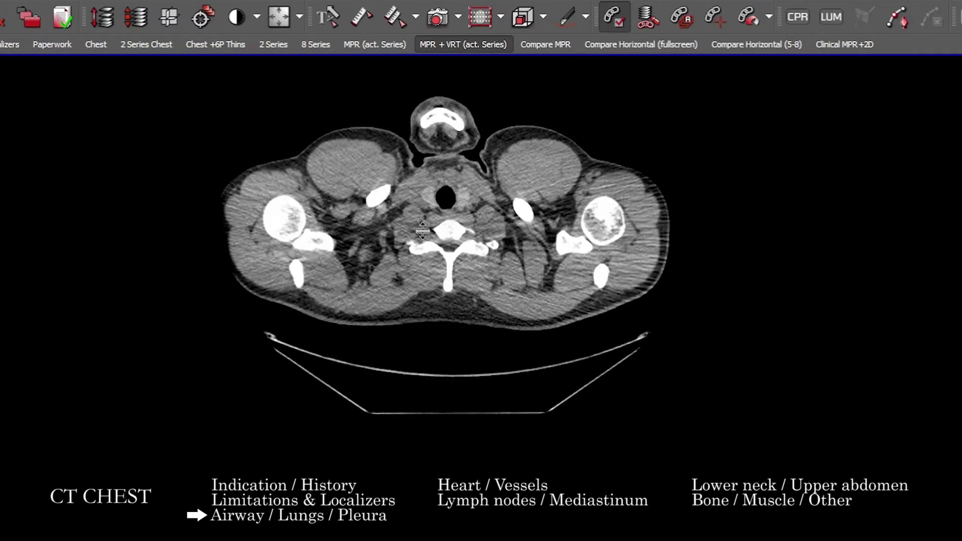
{"action": "scroll", "coordinate": [445, 213], "scroll_direction": "down", "scroll_amount": 5}
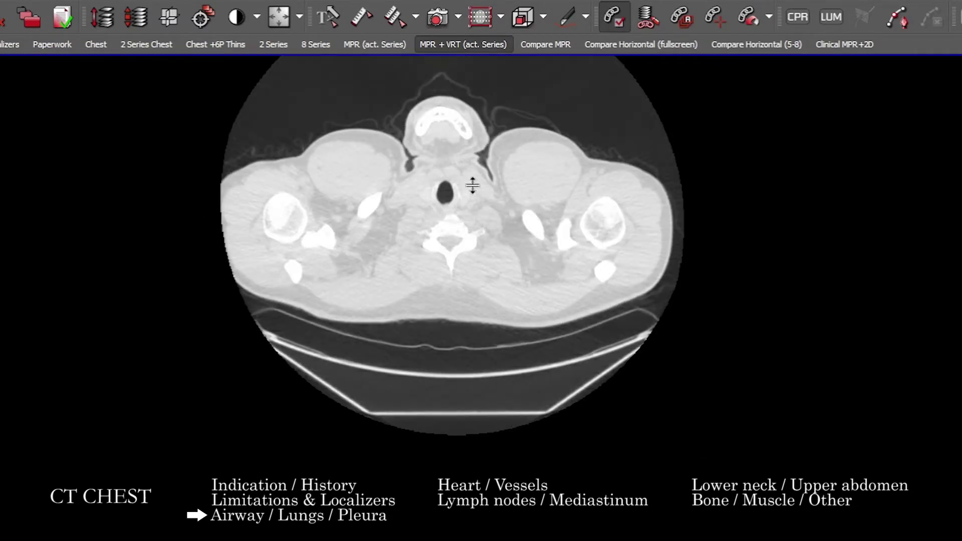
{"action": "left_click_drag", "start_coordinate": [439, 167], "coordinate": [474, 86]}
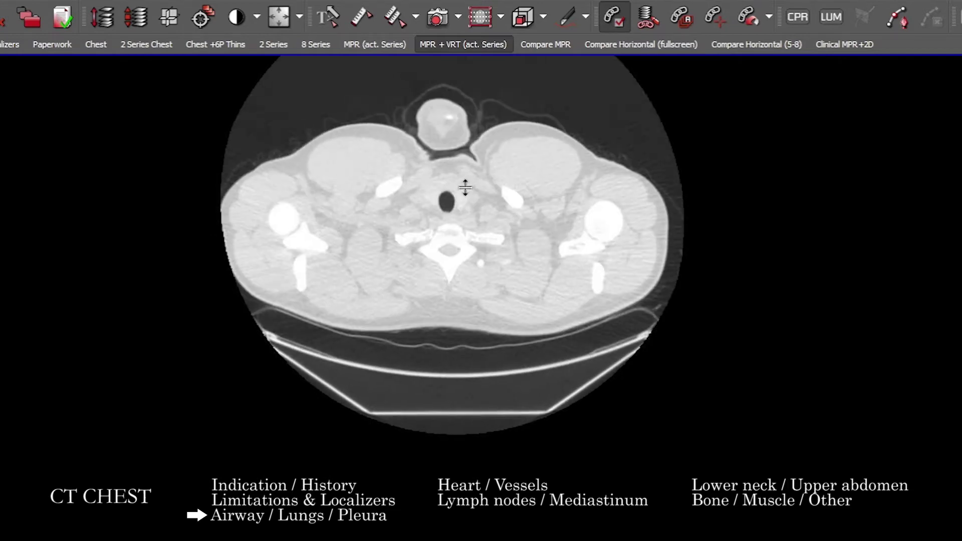
{"action": "scroll", "coordinate": [385, 222], "scroll_direction": "down", "scroll_amount": 15}
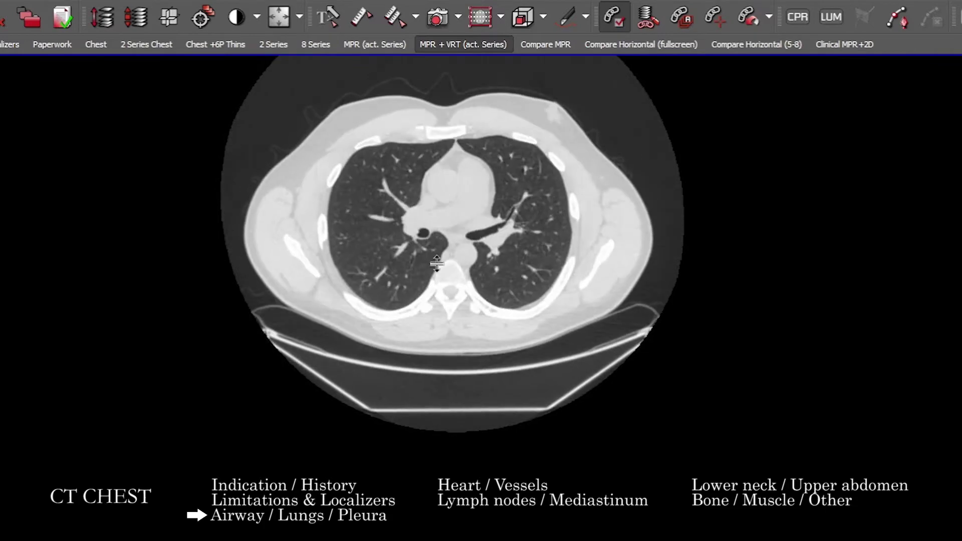
{"action": "scroll", "coordinate": [421, 246], "scroll_direction": "down", "scroll_amount": 5}
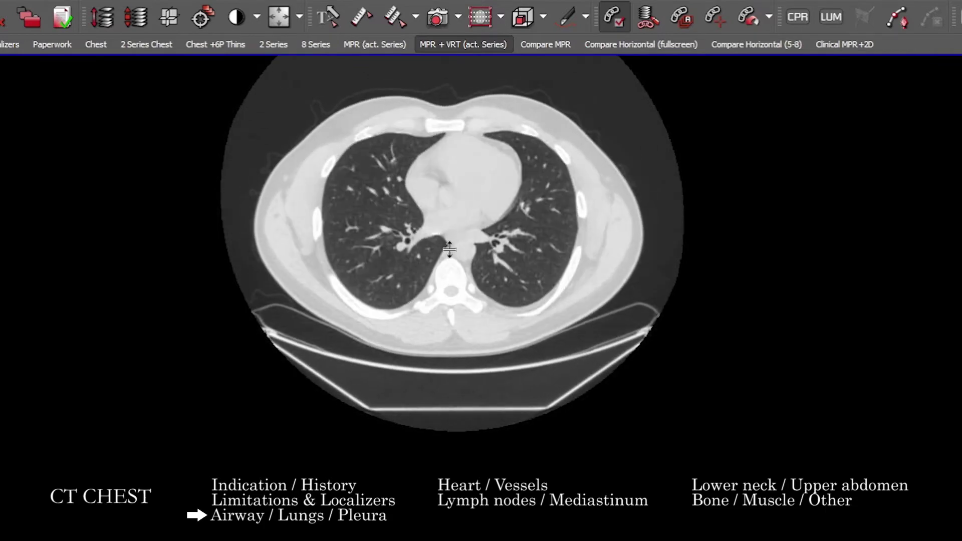
{"action": "scroll", "coordinate": [437, 269], "scroll_direction": "down", "scroll_amount": 2}
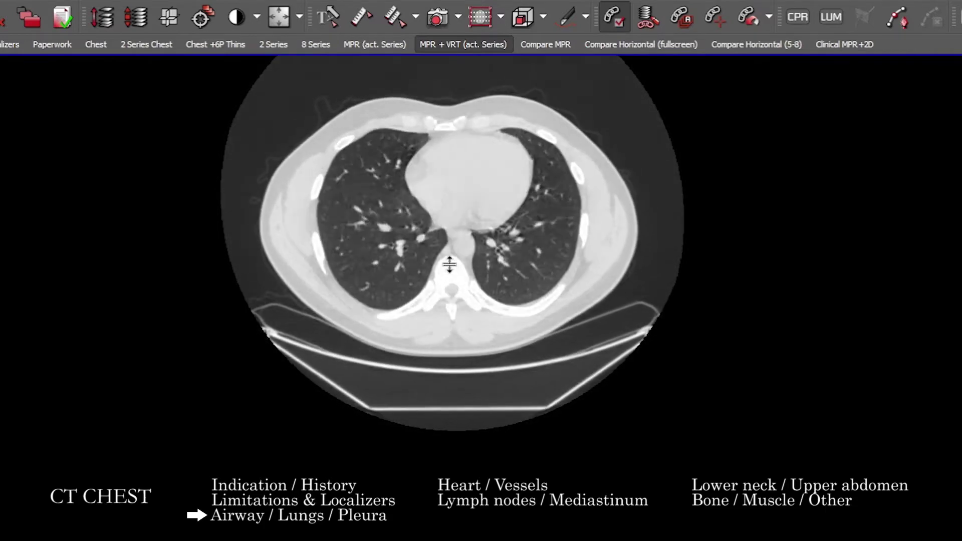
{"action": "scroll", "coordinate": [428, 253], "scroll_direction": "down", "scroll_amount": 3}
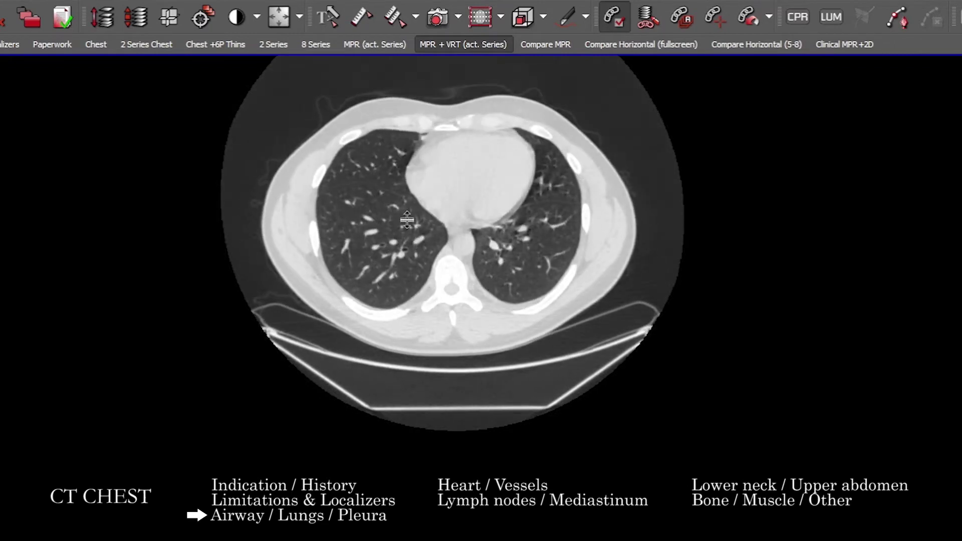
Scroll back and forth through the axial lung slices between the airway and heart level.
{"action": "scroll", "coordinate": [397, 214], "scroll_direction": "down", "scroll_amount": 3}
{"action": "scroll", "coordinate": [416, 176], "scroll_direction": "up", "scroll_amount": 10}
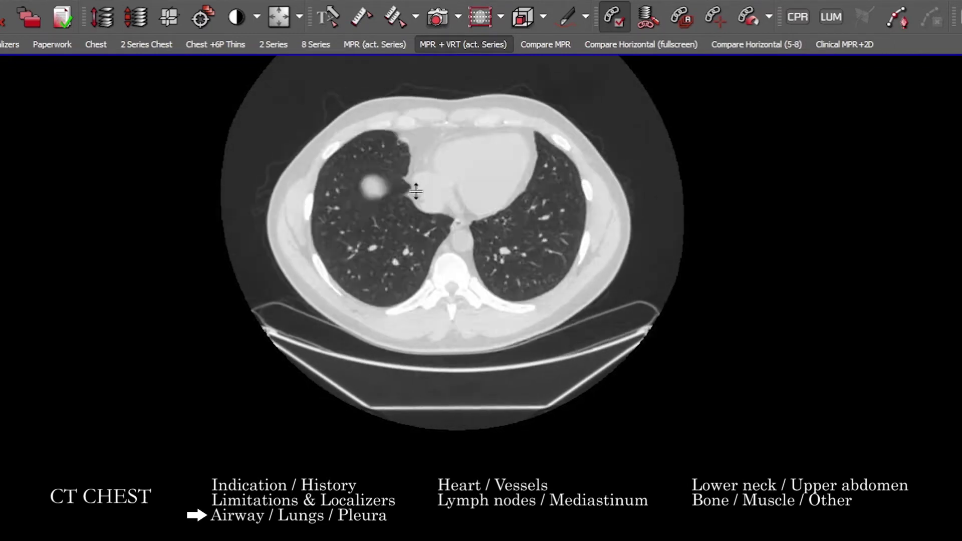
{"action": "scroll", "coordinate": [433, 134], "scroll_direction": "up", "scroll_amount": 8}
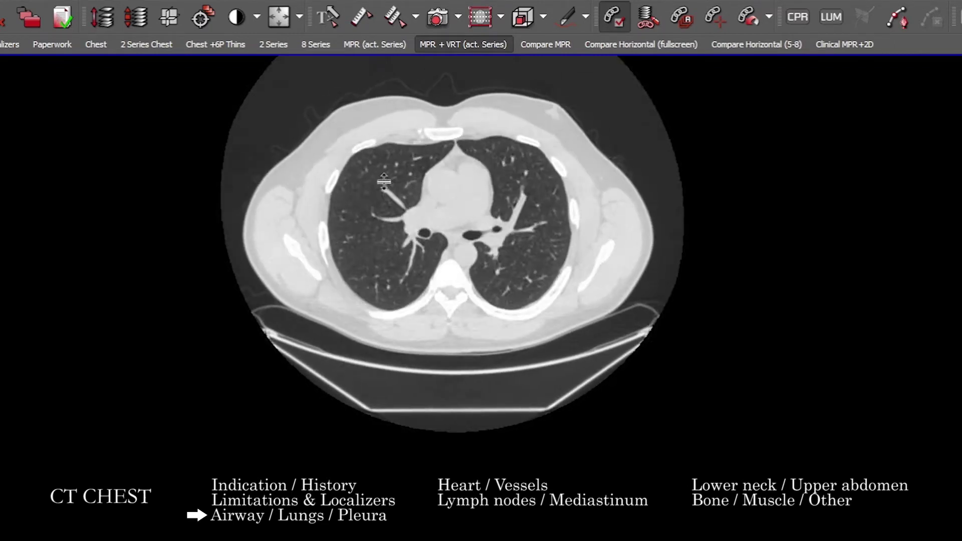
{"action": "scroll", "coordinate": [456, 214], "scroll_direction": "down", "scroll_amount": 8}
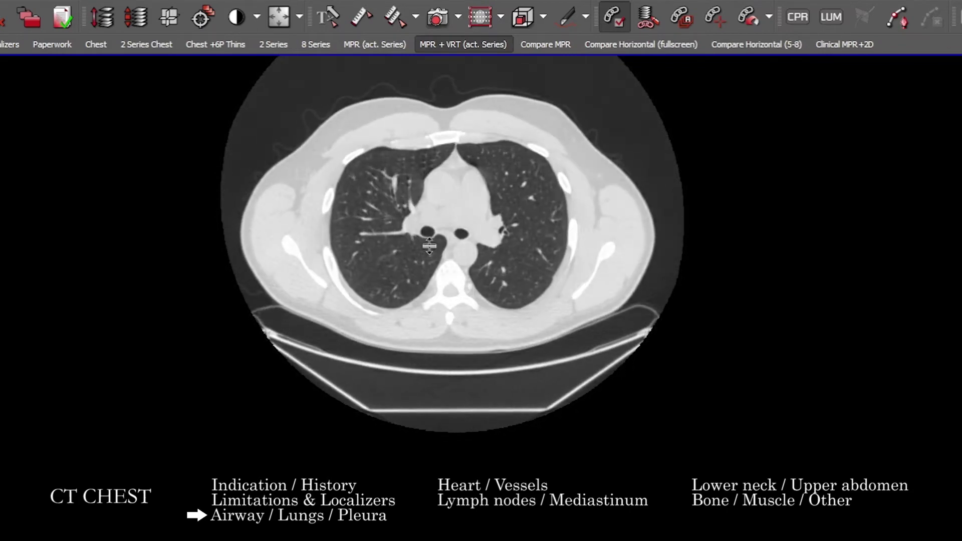
{"action": "scroll", "coordinate": [431, 241], "scroll_direction": "down", "scroll_amount": 2}
{"action": "scroll", "coordinate": [441, 255], "scroll_direction": "up", "scroll_amount": 6}
{"action": "scroll", "coordinate": [451, 251], "scroll_direction": "down", "scroll_amount": 4}
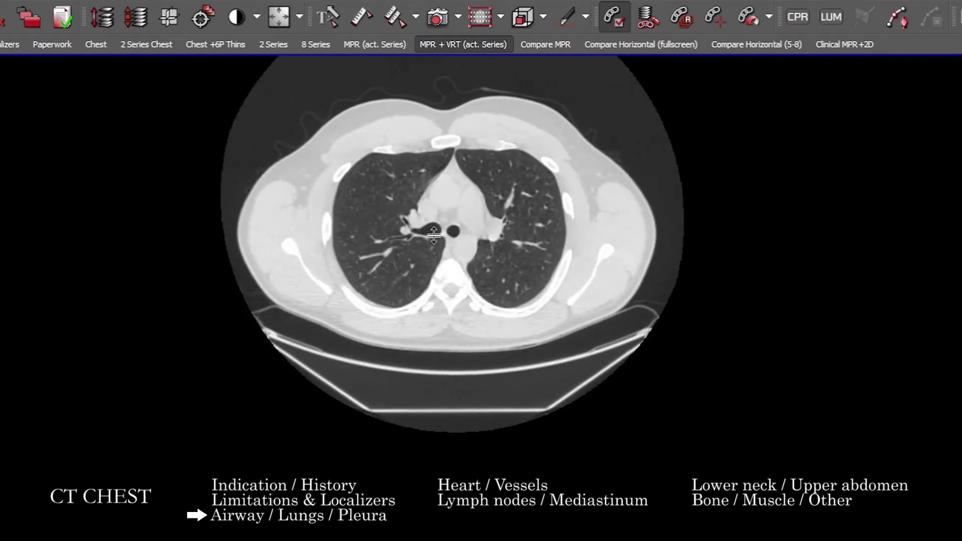
{"action": "scroll", "coordinate": [418, 262], "scroll_direction": "up", "scroll_amount": 3}
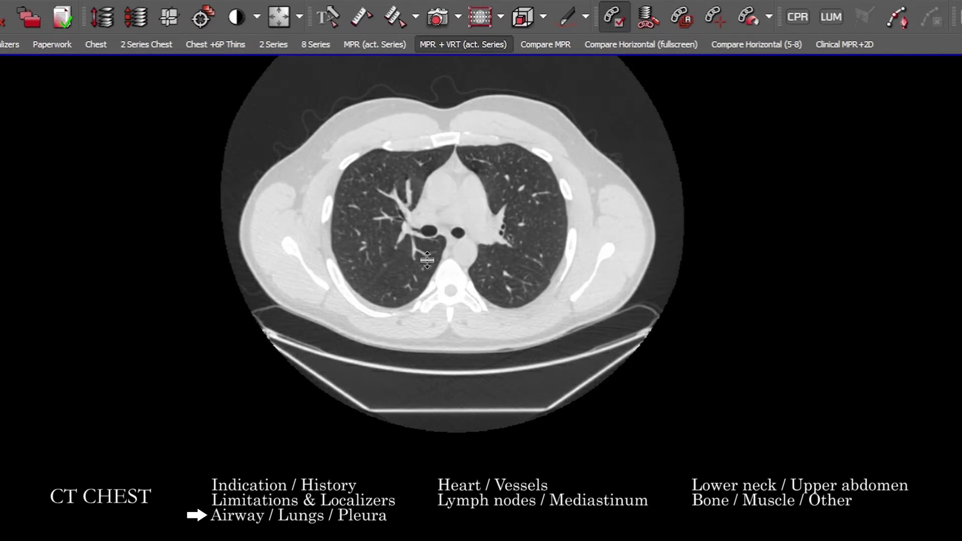
{"action": "left_click_drag", "start_coordinate": [427, 259], "coordinate": [507, 106]}
{"action": "left_click_drag", "start_coordinate": [477, 180], "coordinate": [528, 286]}
{"action": "scroll", "coordinate": [528, 286], "scroll_direction": "down", "scroll_amount": 10}
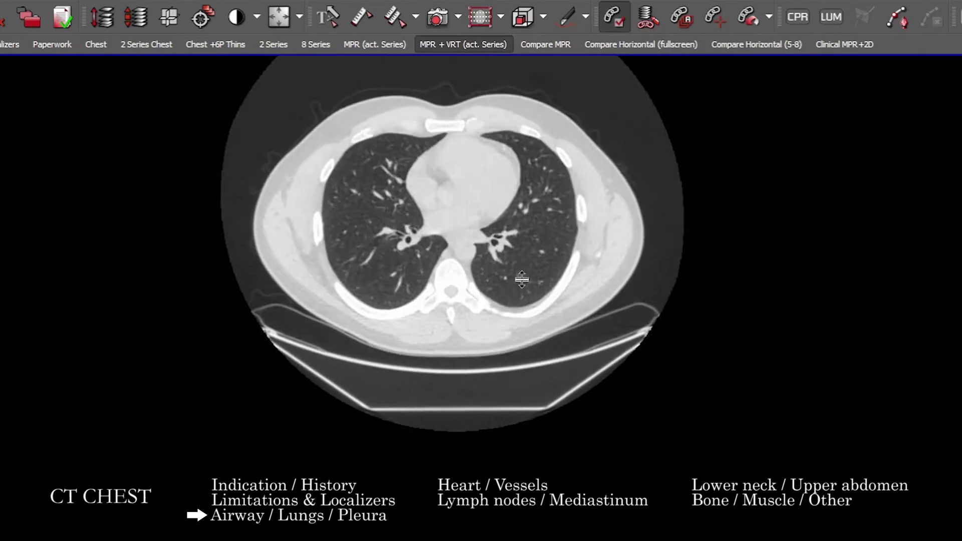
{"action": "left_click_drag", "start_coordinate": [554, 264], "coordinate": [548, 219]}
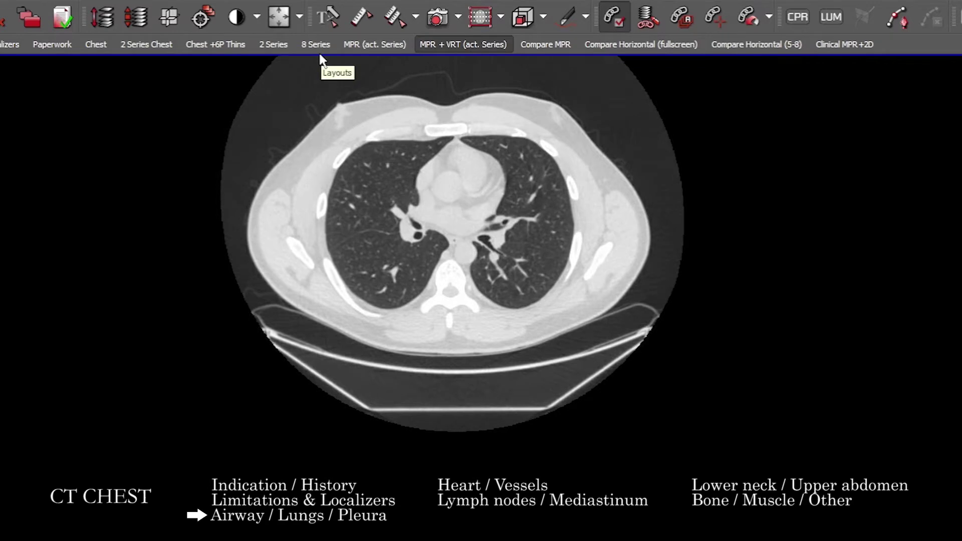
{"action": "left_click_drag", "start_coordinate": [406, 251], "coordinate": [416, 84]}
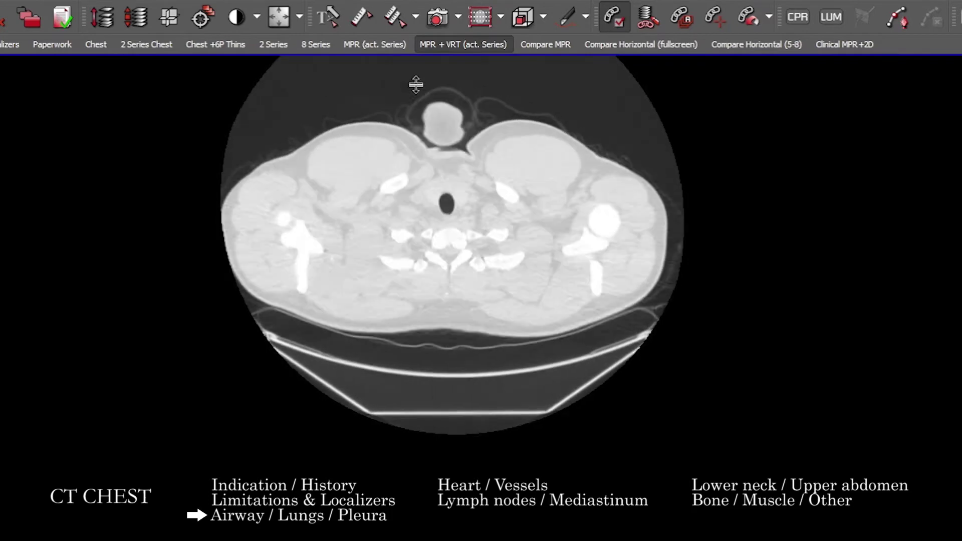
{"action": "left_click_drag", "start_coordinate": [459, 181], "coordinate": [464, 224]}
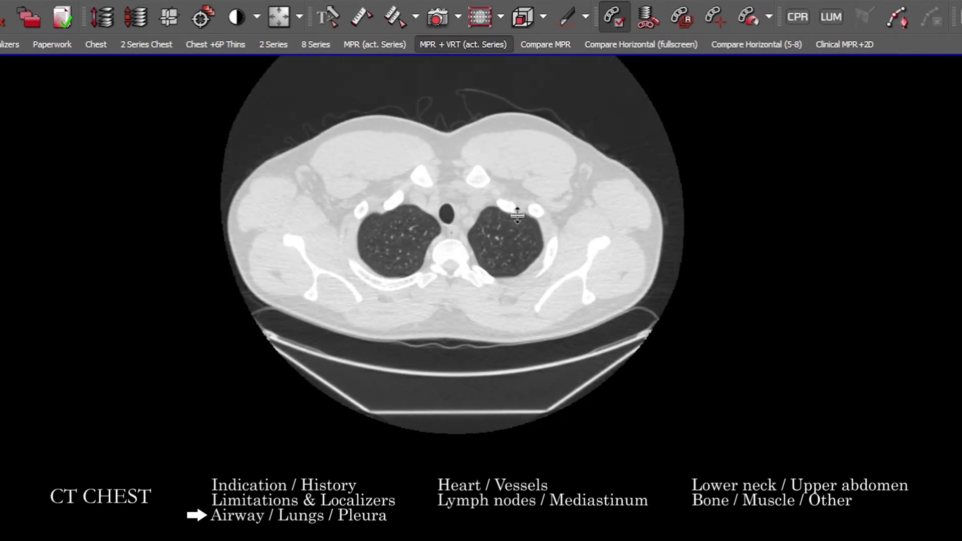
{"action": "left_click_drag", "start_coordinate": [417, 173], "coordinate": [359, 232]}
{"action": "left_click_drag", "start_coordinate": [465, 162], "coordinate": [468, 137]}
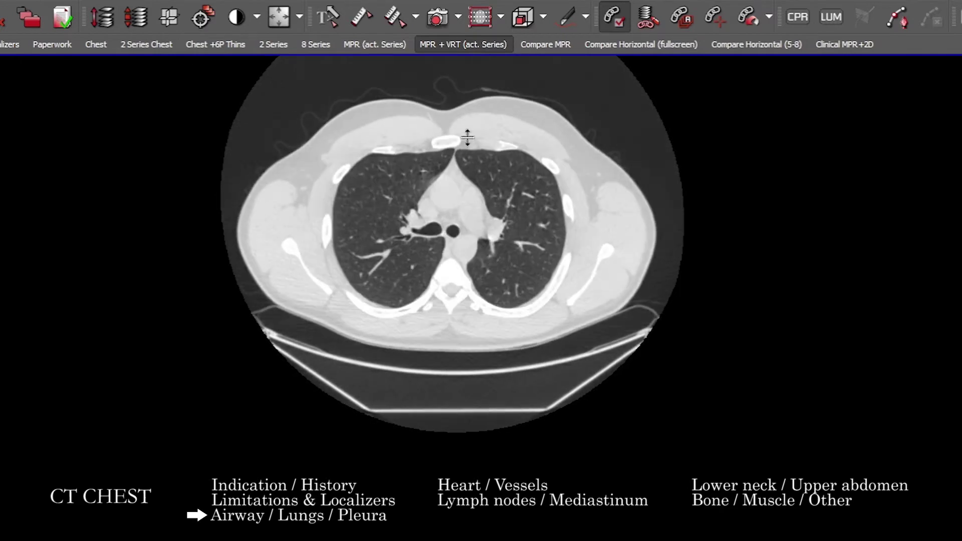
{"action": "left_click_drag", "start_coordinate": [381, 229], "coordinate": [447, 322]}
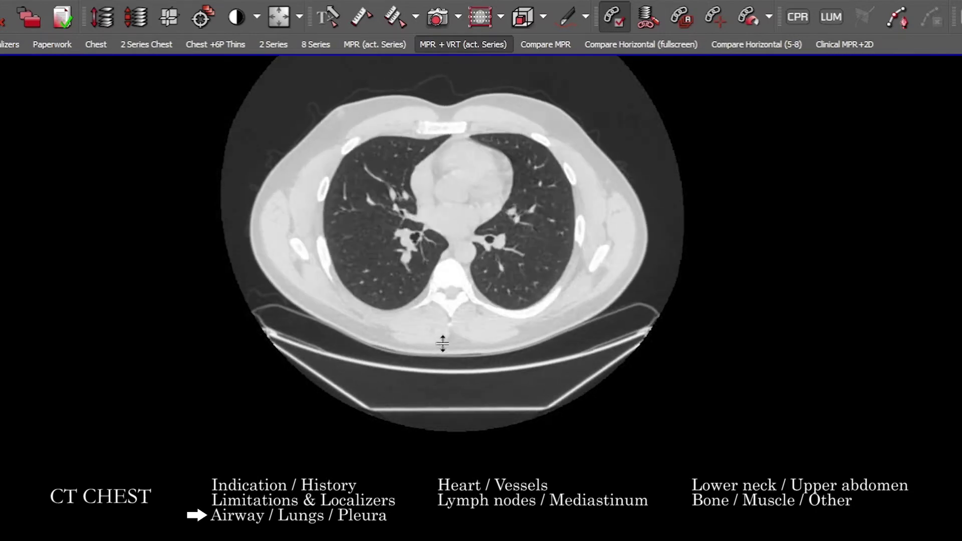
Scroll up and down through the axial lung-window slices around the lung apices.
{"action": "scroll", "coordinate": [369, 307], "scroll_direction": "down", "scroll_amount": 5}
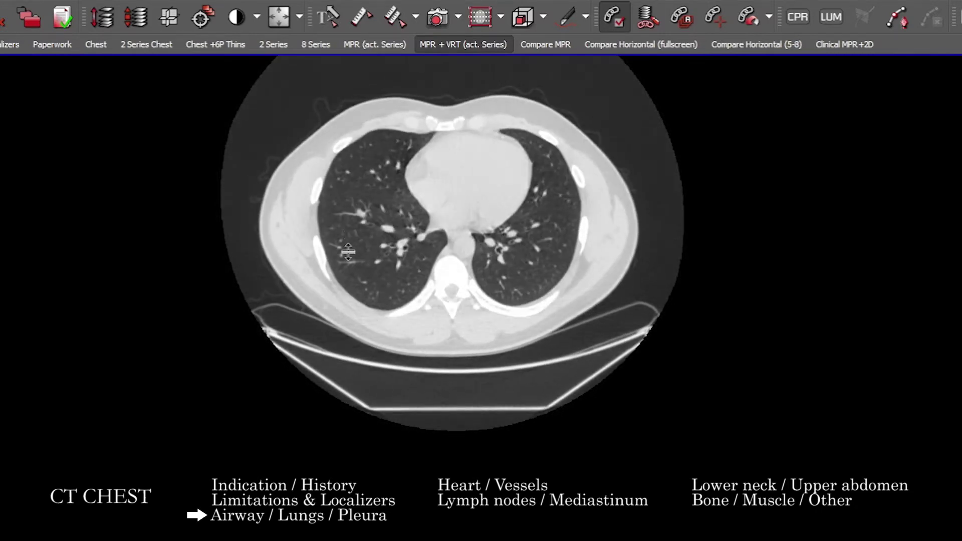
{"action": "scroll", "coordinate": [397, 180], "scroll_direction": "up", "scroll_amount": 5}
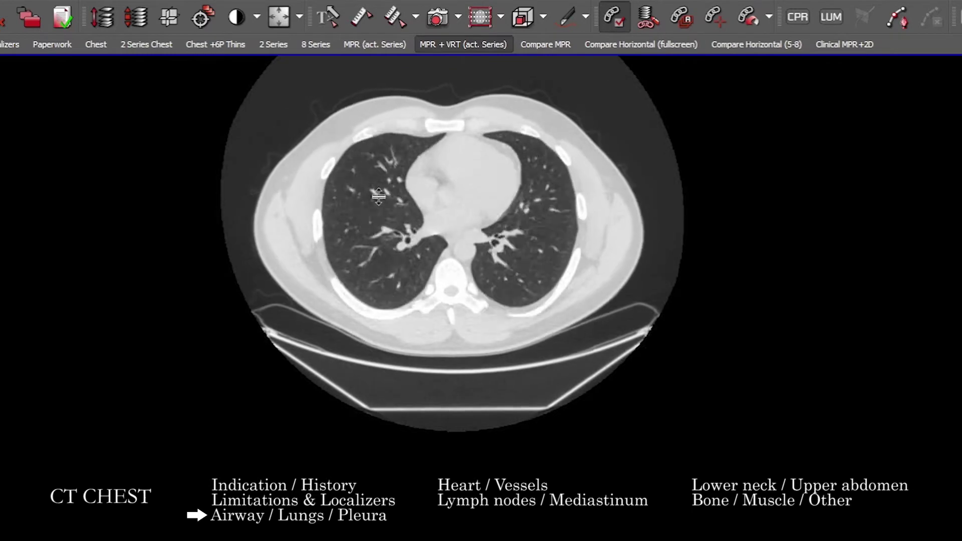
{"action": "scroll", "coordinate": [393, 234], "scroll_direction": "down", "scroll_amount": 4}
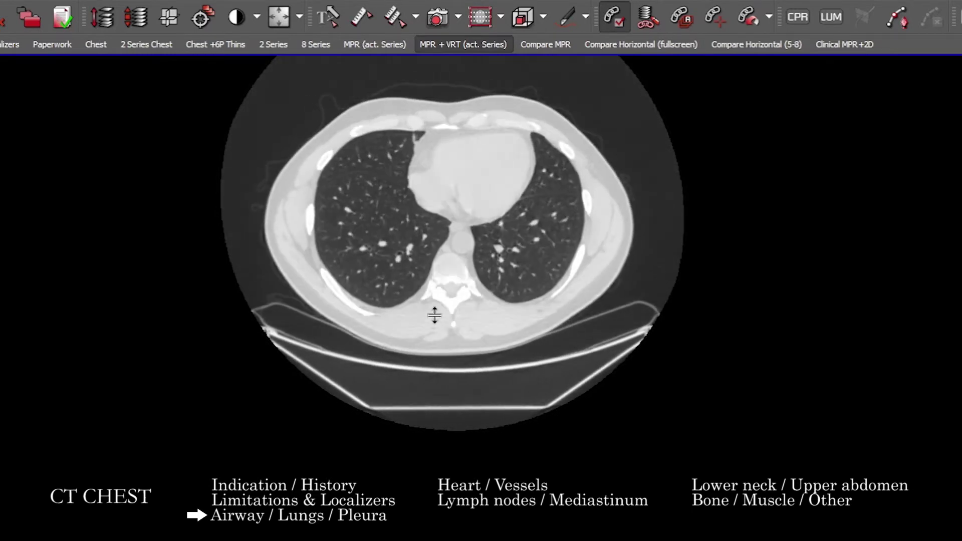
{"action": "scroll", "coordinate": [434, 314], "scroll_direction": "up", "scroll_amount": 7}
{"action": "scroll", "coordinate": [405, 248], "scroll_direction": "down", "scroll_amount": 3}
{"action": "scroll", "coordinate": [408, 275], "scroll_direction": "up", "scroll_amount": 8}
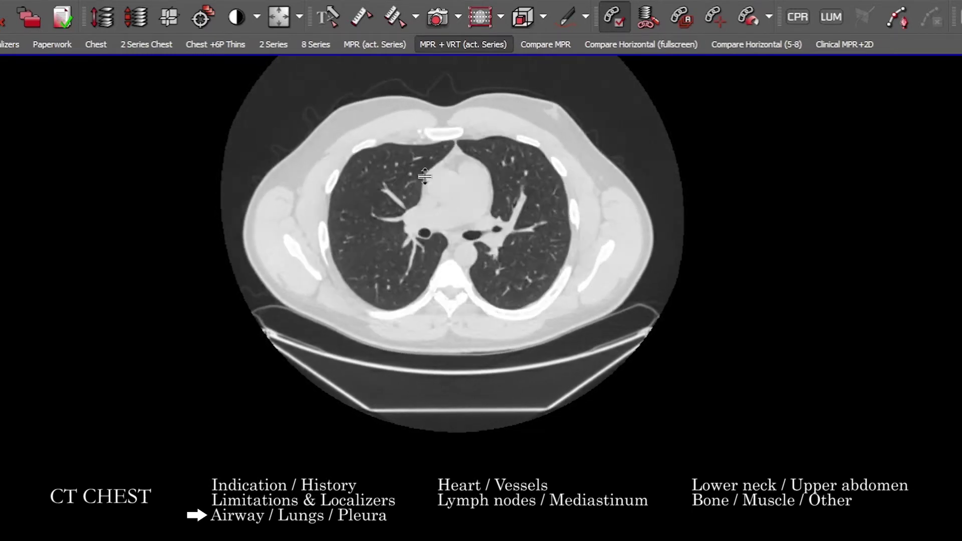
{"action": "scroll", "coordinate": [563, 222], "scroll_direction": "up", "scroll_amount": 4}
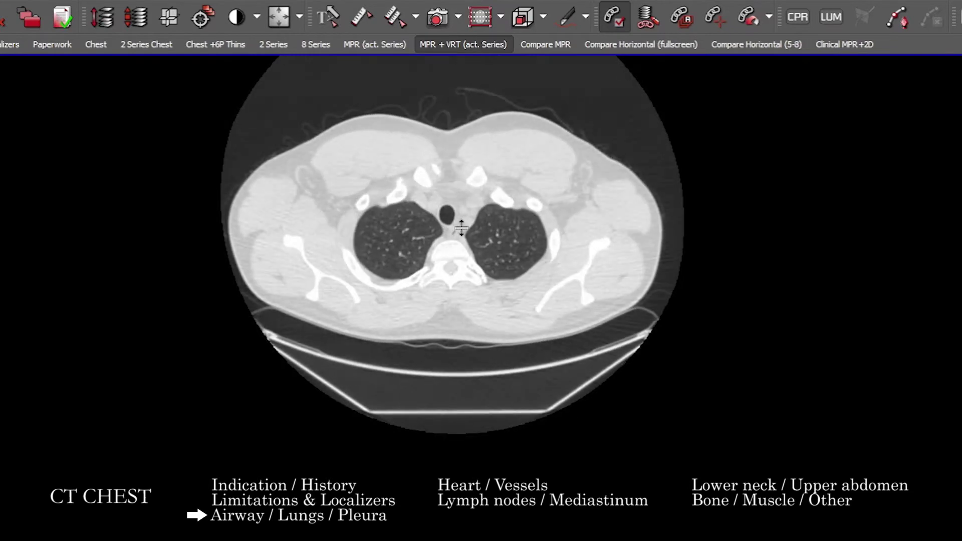
{"action": "scroll", "coordinate": [439, 261], "scroll_direction": "down", "scroll_amount": 5}
{"action": "scroll", "coordinate": [436, 231], "scroll_direction": "up", "scroll_amount": 3}
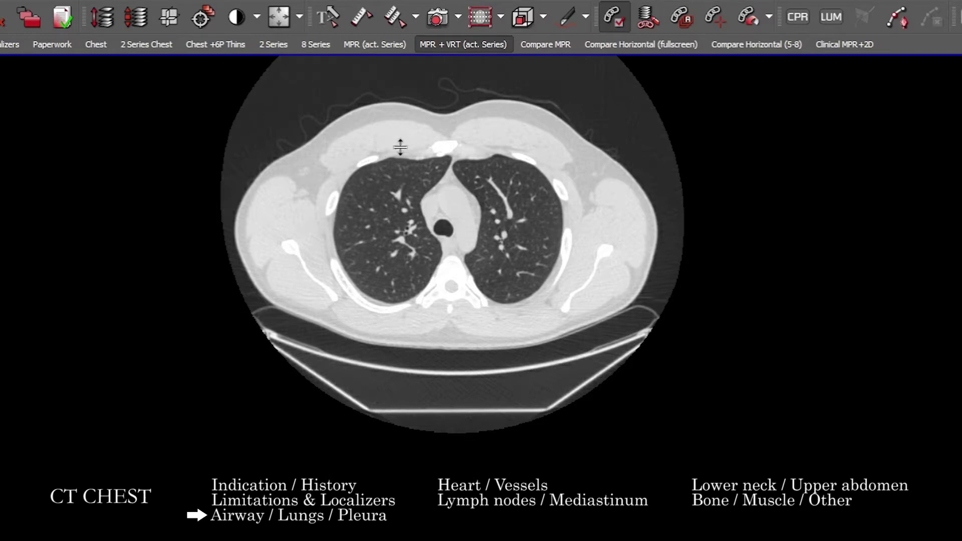
Page past the carina and hila to the upper abdomen, then back up to heart level.
{"action": "left_click_drag", "start_coordinate": [430, 251], "coordinate": [388, 133]}
{"action": "left_click_drag", "start_coordinate": [413, 279], "coordinate": [443, 246]}
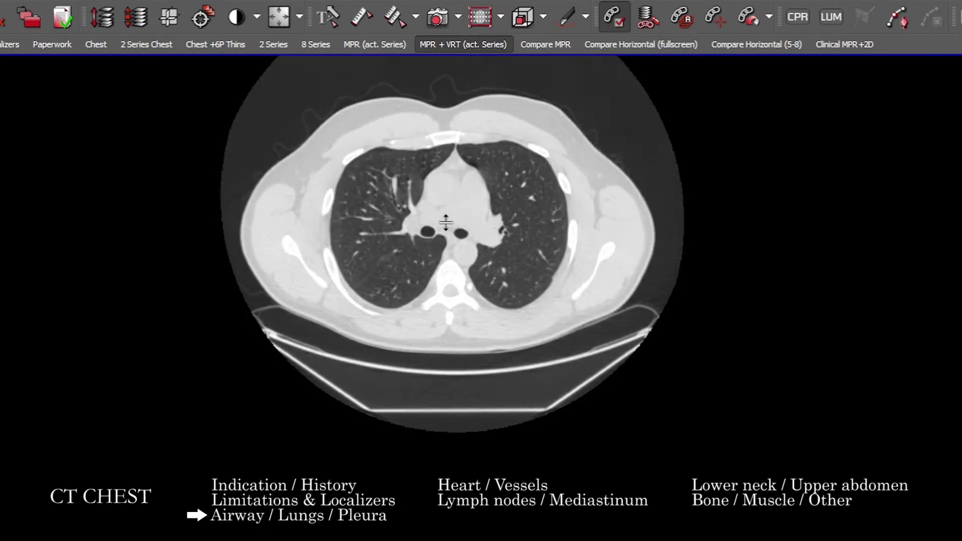
{"action": "left_click_drag", "start_coordinate": [366, 140], "coordinate": [426, 130]}
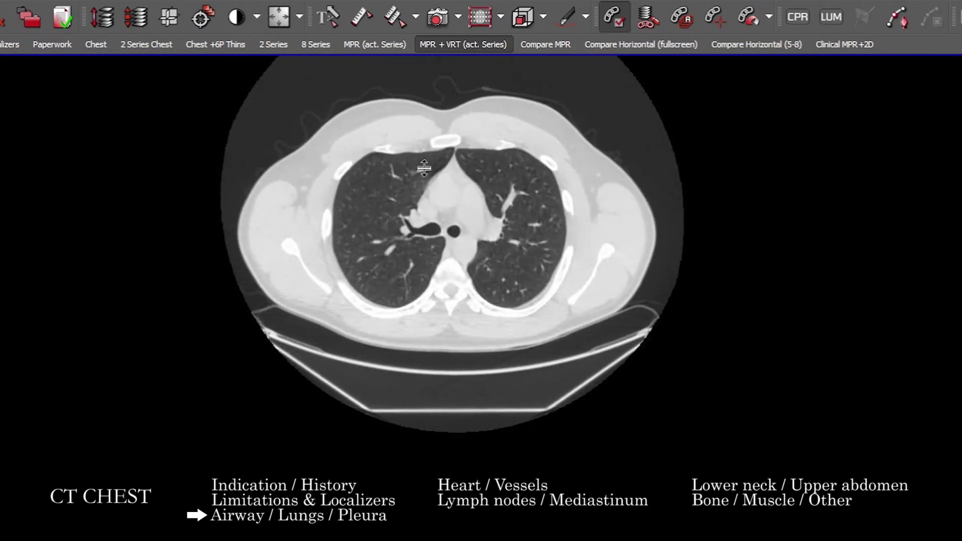
{"action": "left_click_drag", "start_coordinate": [446, 192], "coordinate": [442, 294]}
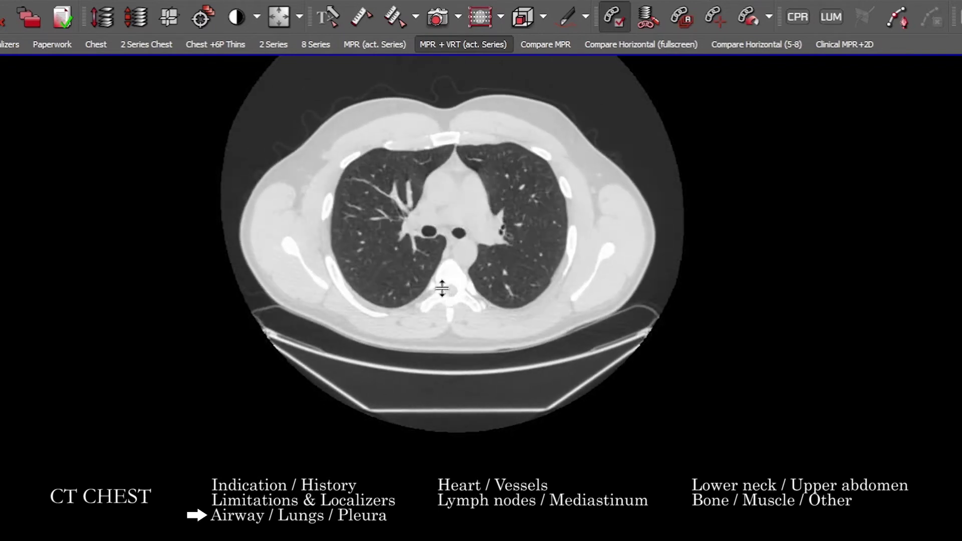
{"action": "scroll", "coordinate": [558, 196], "scroll_direction": "up", "scroll_amount": 5}
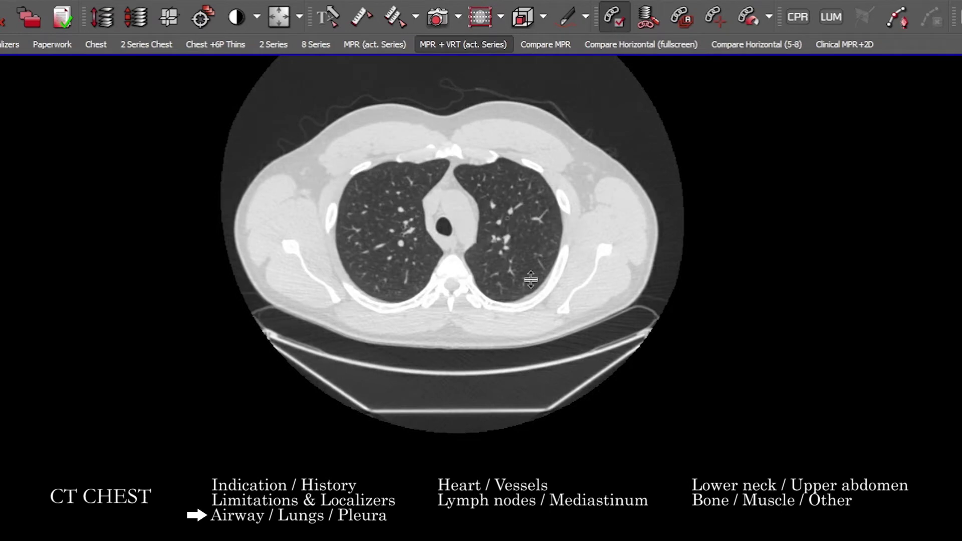
{"action": "left_click_drag", "start_coordinate": [531, 211], "coordinate": [587, 308]}
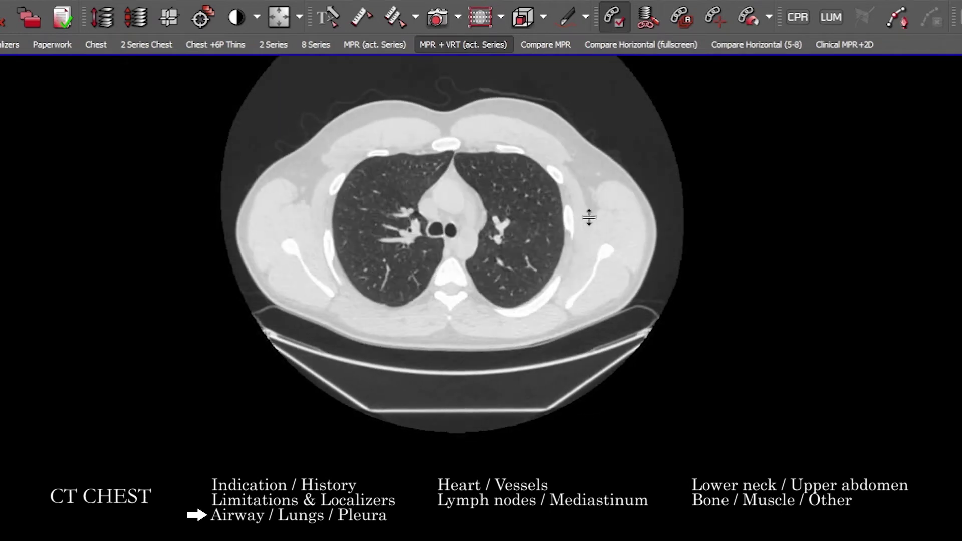
{"action": "left_click_drag", "start_coordinate": [461, 239], "coordinate": [451, 183]}
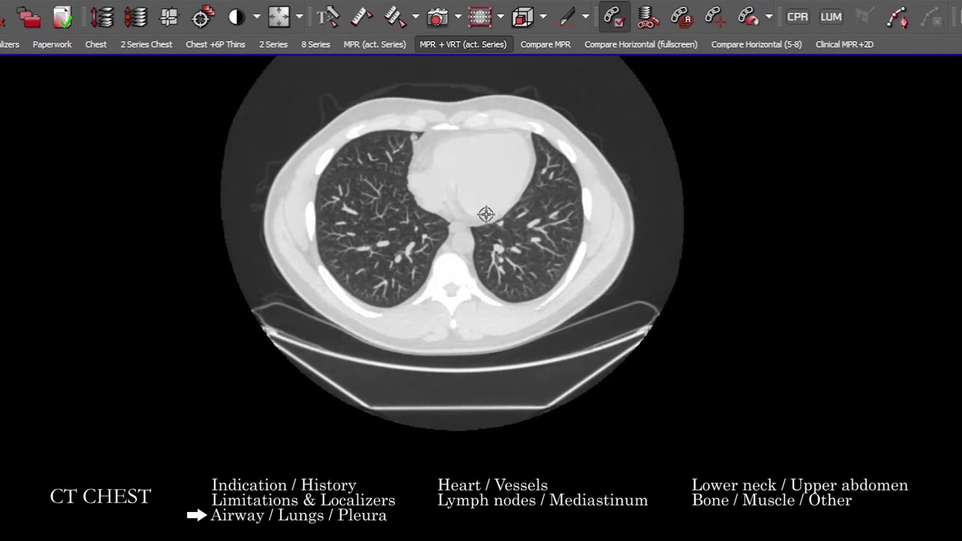
Review the enlarged axial lung slices back and forth across the whole chest.
{"action": "scroll", "coordinate": [294, 214], "scroll_direction": "up", "scroll_amount": 3}
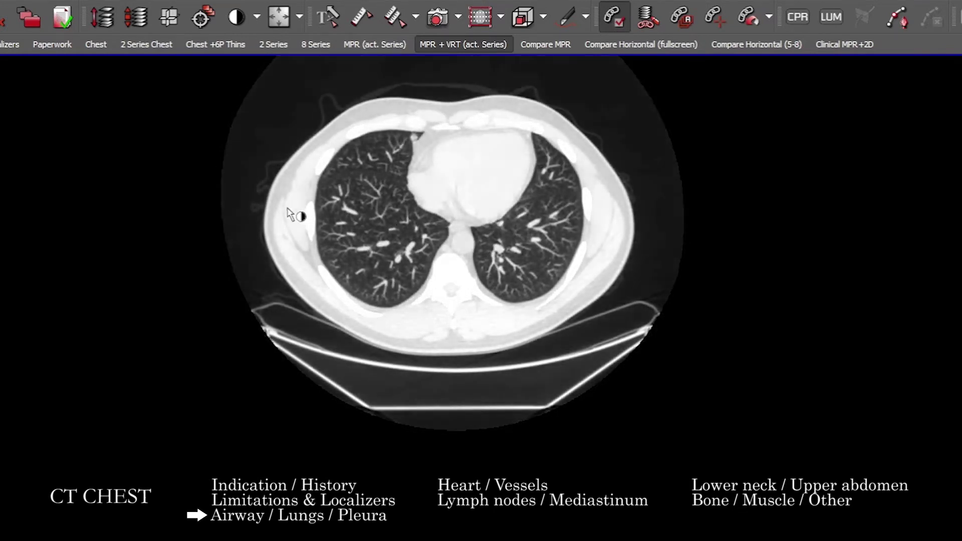
{"action": "scroll", "coordinate": [388, 150], "scroll_direction": "up", "scroll_amount": 5}
{"action": "scroll", "coordinate": [388, 151], "scroll_direction": "down", "scroll_amount": 8}
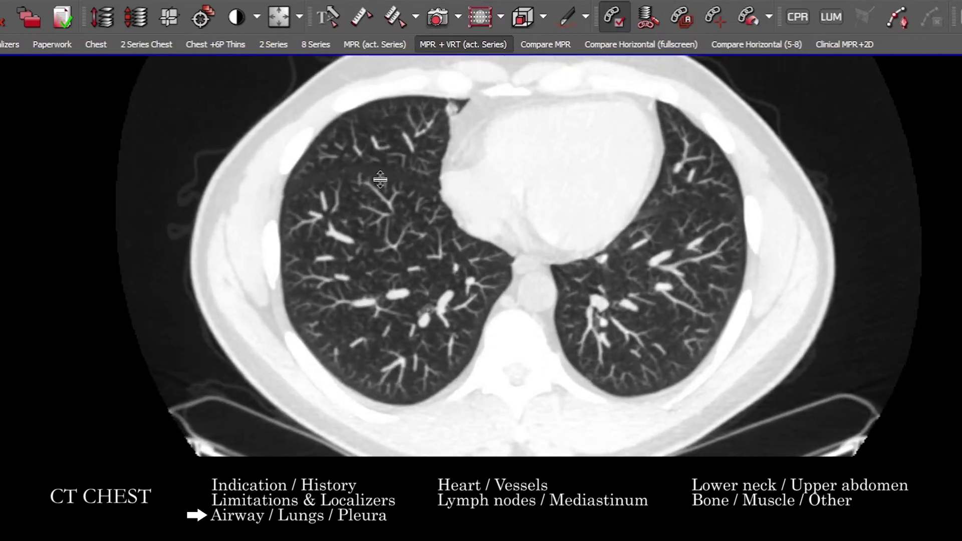
{"action": "scroll", "coordinate": [414, 171], "scroll_direction": "up", "scroll_amount": 10}
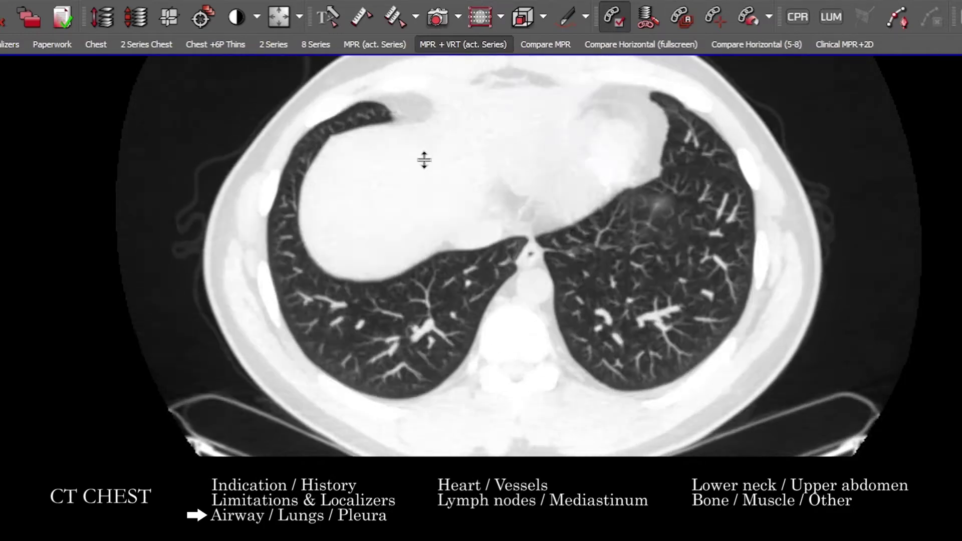
{"action": "scroll", "coordinate": [457, 267], "scroll_direction": "down", "scroll_amount": 8}
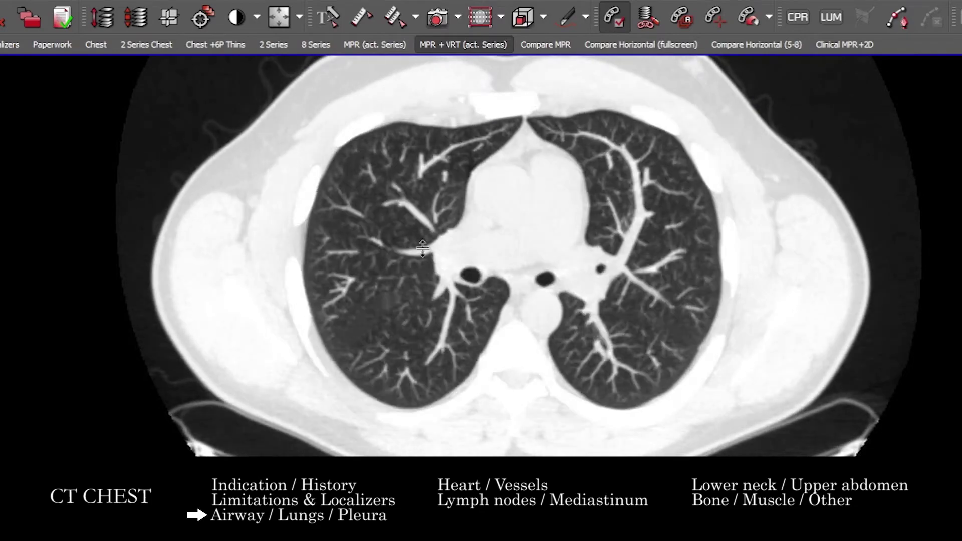
{"action": "scroll", "coordinate": [428, 317], "scroll_direction": "up", "scroll_amount": 15}
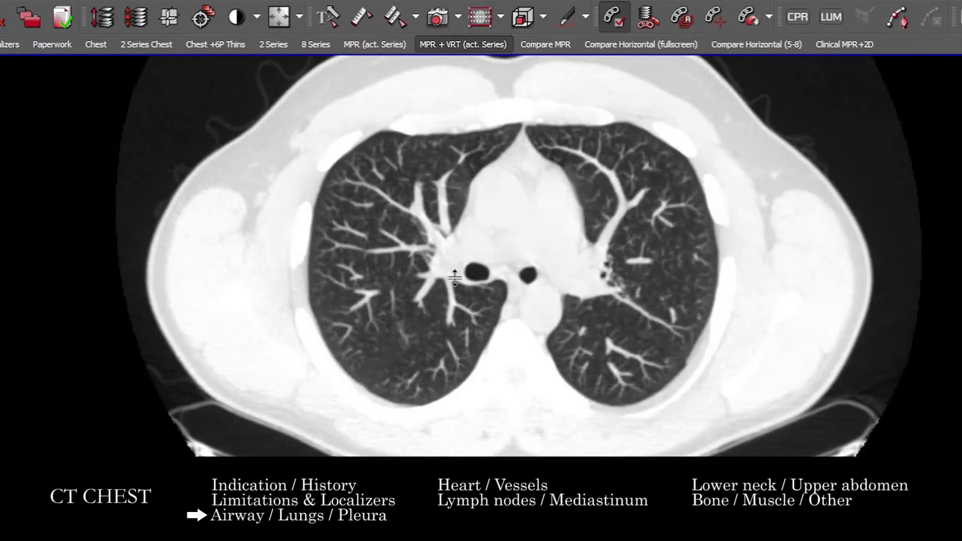
{"action": "scroll", "coordinate": [610, 252], "scroll_direction": "down", "scroll_amount": 15}
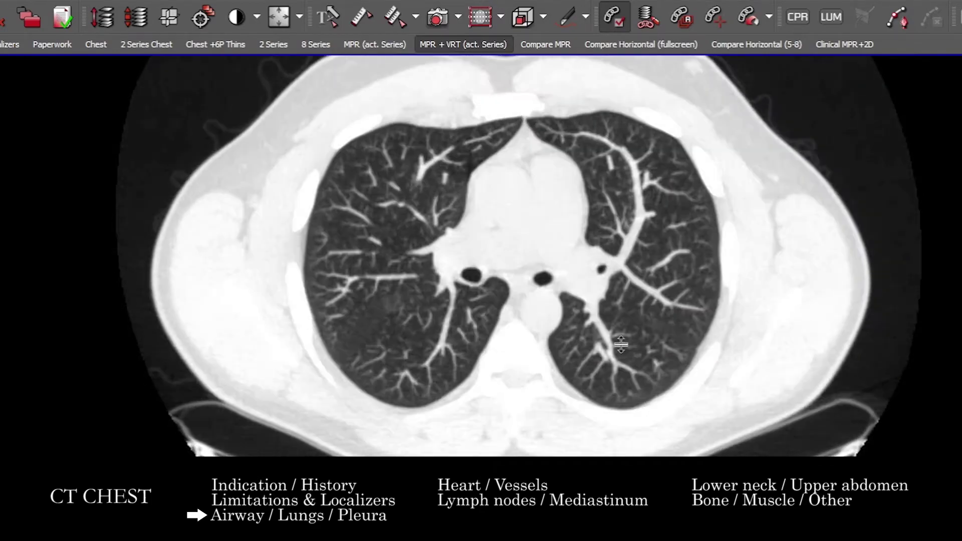
{"action": "scroll", "coordinate": [554, 167], "scroll_direction": "up", "scroll_amount": 10}
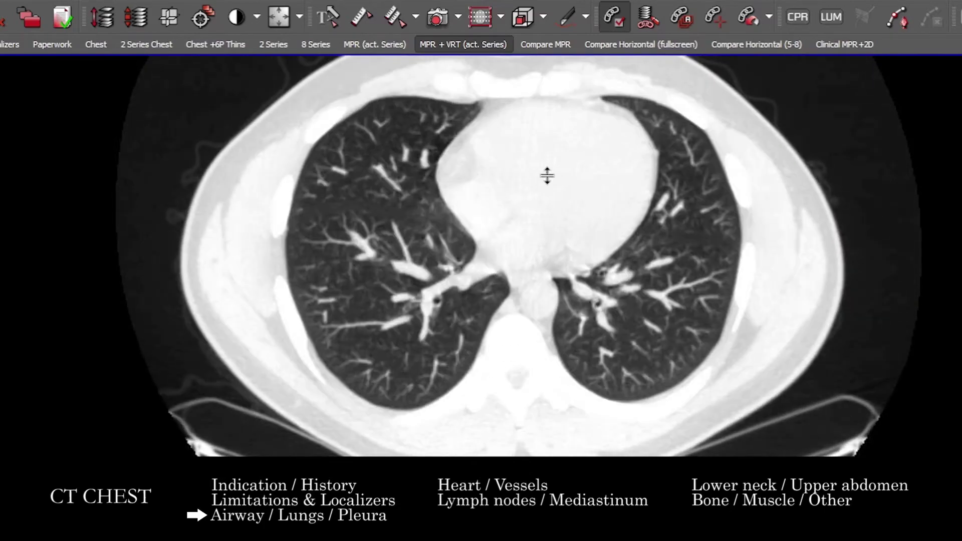
Invert the greyscale and page down to the liver dome and gas-filled stomach.
{"action": "key", "text": "i"}
{"action": "scroll", "coordinate": [490, 232], "scroll_direction": "down", "scroll_amount": 3}
{"action": "scroll", "coordinate": [415, 168], "scroll_direction": "up", "scroll_amount": 10}
{"action": "scroll", "coordinate": [475, 357], "scroll_direction": "down", "scroll_amount": 15}
Restore normal greyscale and the four-view layout, then page through the lung reformats.
{"action": "key", "text": "i"}
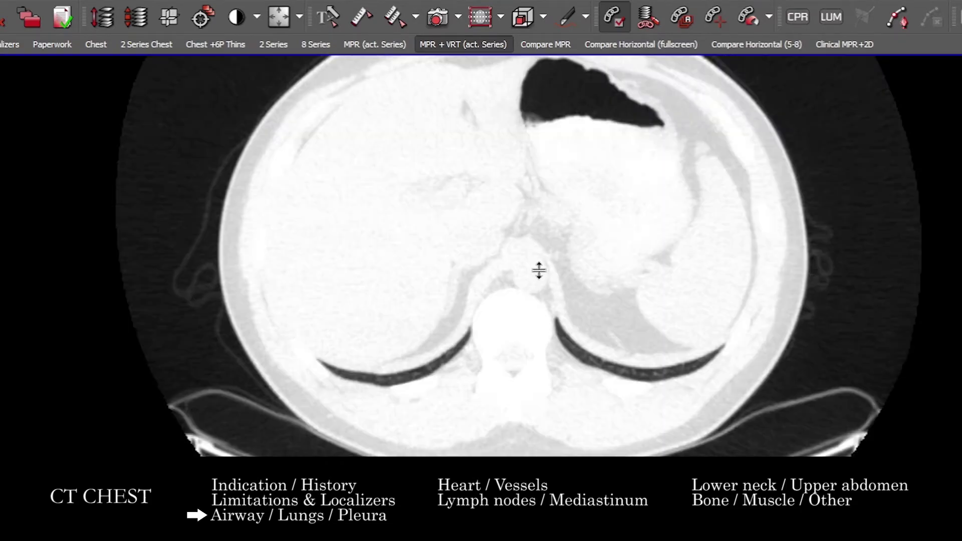
{"action": "double_click", "coordinate": [537, 269]}
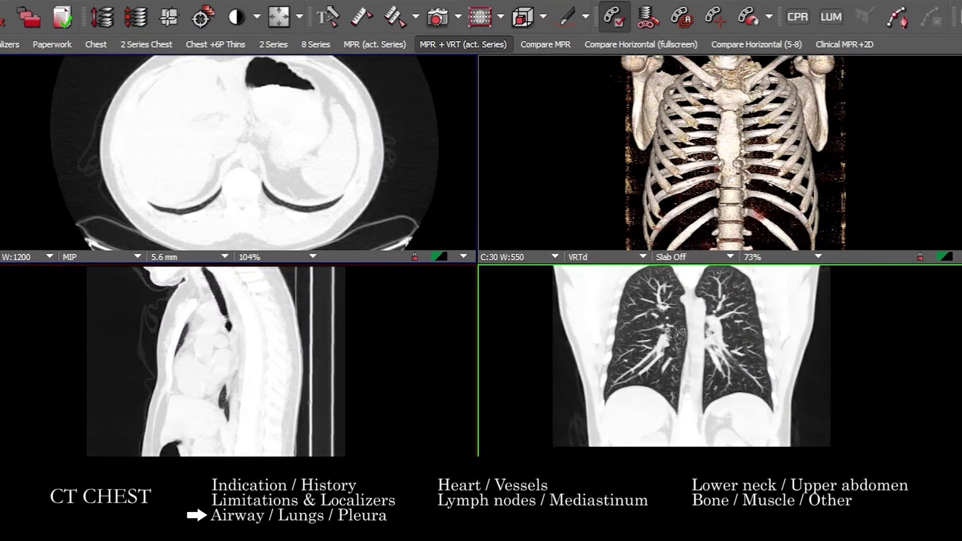
{"action": "scroll", "coordinate": [730, 313], "scroll_direction": "down", "scroll_amount": 10}
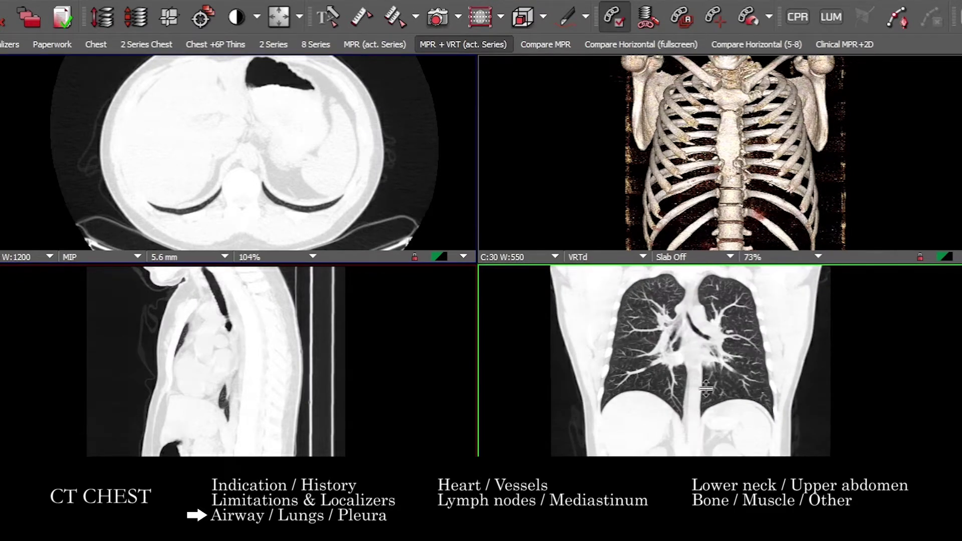
{"action": "scroll", "coordinate": [735, 396], "scroll_direction": "down", "scroll_amount": 2}
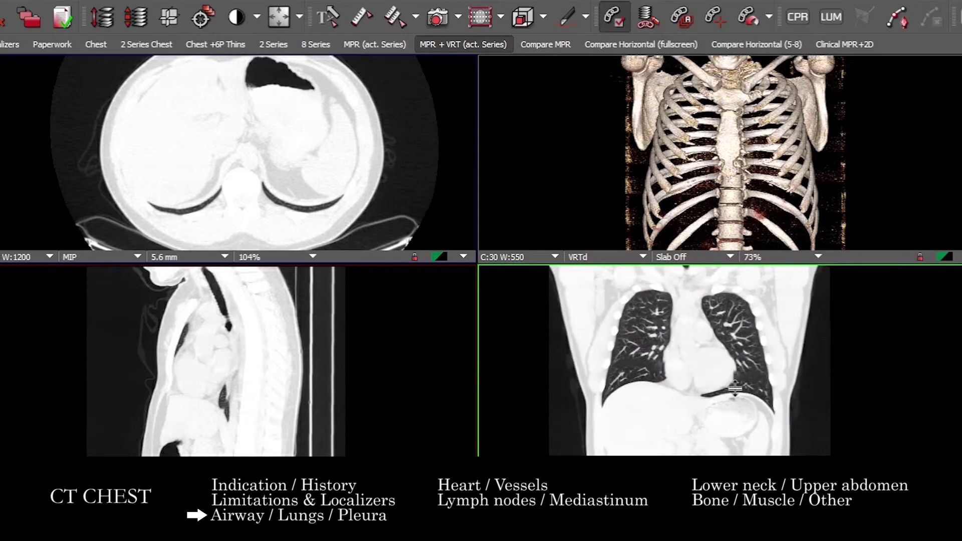
{"action": "scroll", "coordinate": [175, 360], "scroll_direction": "down", "scroll_amount": 10}
{"action": "scroll", "coordinate": [175, 360], "scroll_direction": "down", "scroll_amount": 5}
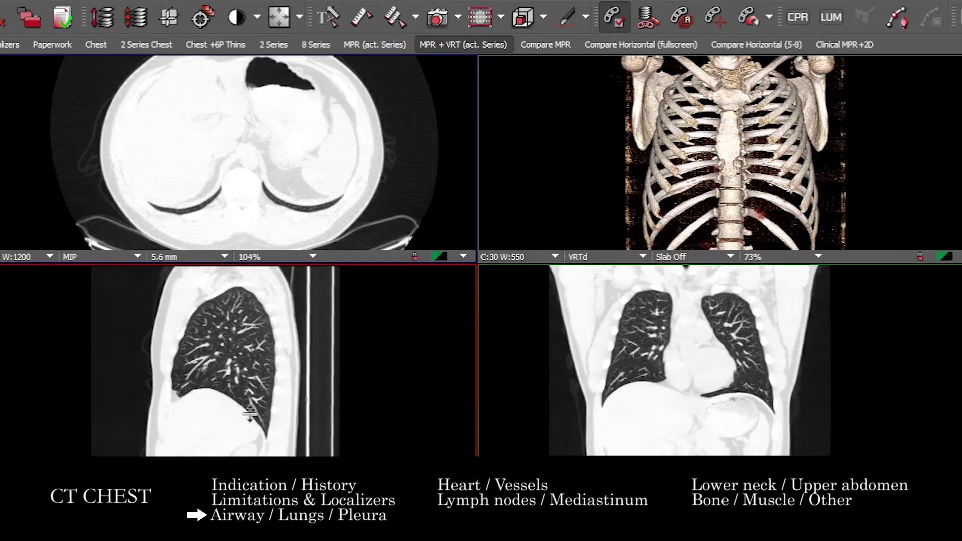
{"action": "scroll", "coordinate": [217, 382], "scroll_direction": "down", "scroll_amount": 2}
{"action": "scroll", "coordinate": [682, 378], "scroll_direction": "up", "scroll_amount": 3}
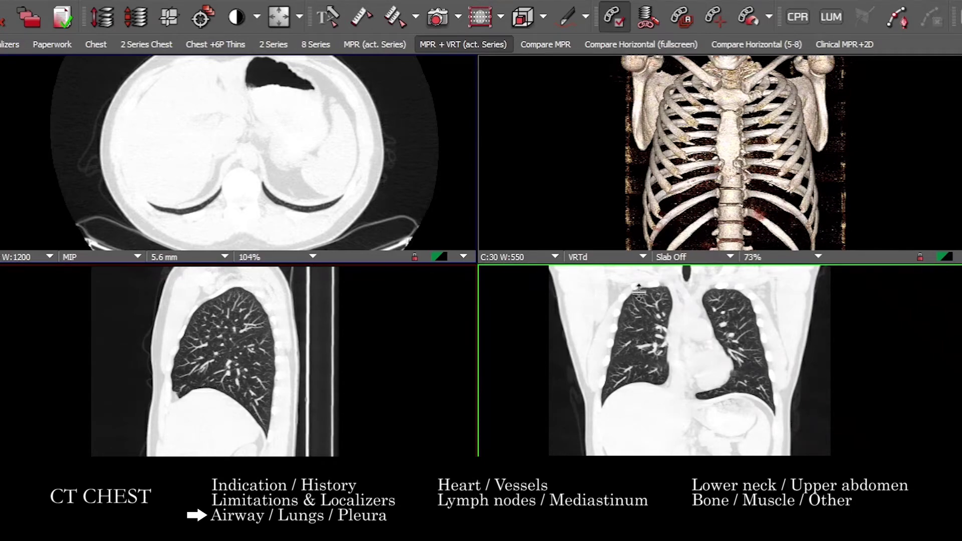
Maximize the coronal lung-window reformat, scroll it, then restore the four-view layout.
{"action": "double_click", "coordinate": [655, 318]}
{"action": "scroll", "coordinate": [516, 241], "scroll_direction": "up", "scroll_amount": 8}
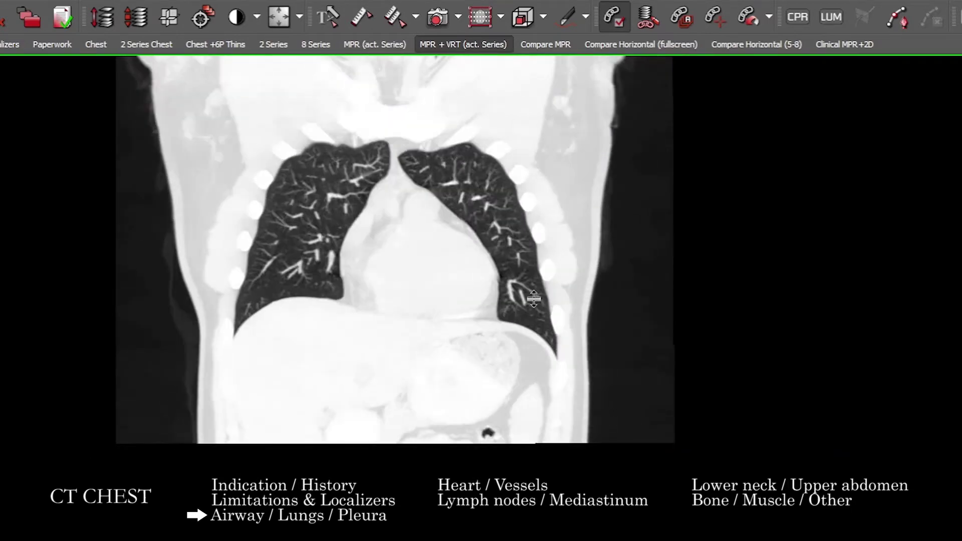
{"action": "double_click", "coordinate": [500, 212]}
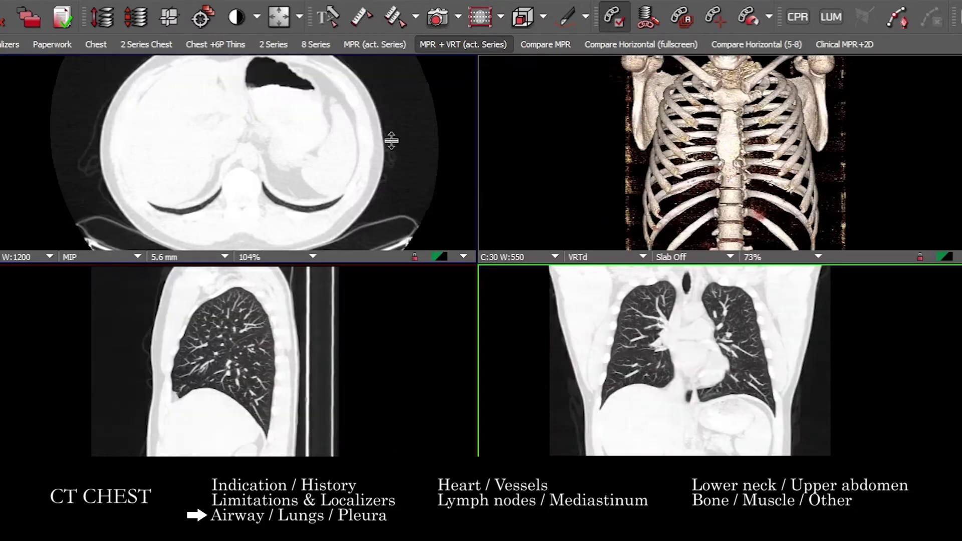
Page the axial view toward the neck and switch to thin 0.62 mm soft-tissue window (W:400).
{"action": "left_click", "coordinate": [317, 146]}
{"action": "left_click_drag", "start_coordinate": [326, 217], "coordinate": [128, 93]}
{"action": "key", "text": "2"}
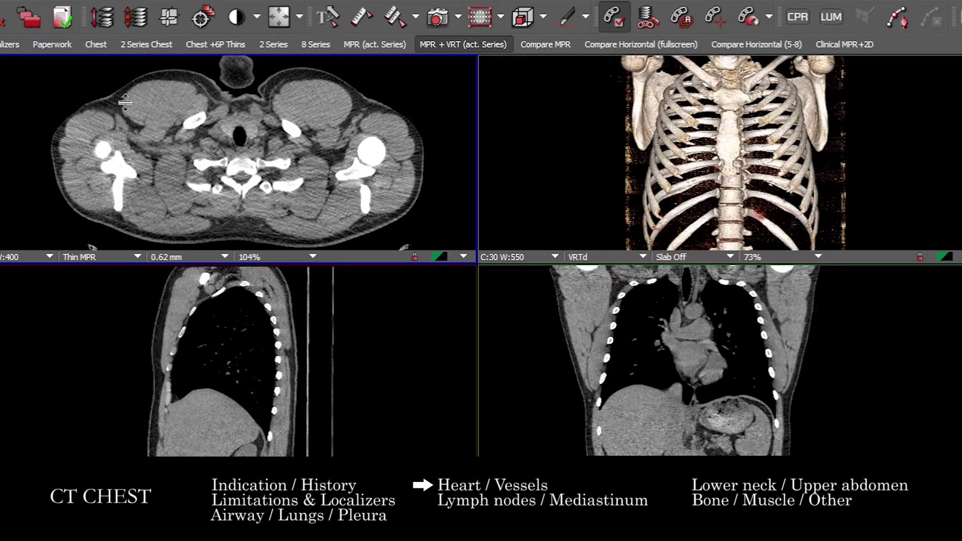
Page the axial soft-tissue slices from the neck base through the mediastinum and heart to the pulmonary artery level.
{"action": "left_click_drag", "start_coordinate": [128, 101], "coordinate": [147, 99]}
{"action": "scroll", "coordinate": [347, 161], "scroll_direction": "down", "scroll_amount": 2}
{"action": "scroll", "coordinate": [348, 160], "scroll_direction": "down", "scroll_amount": 5}
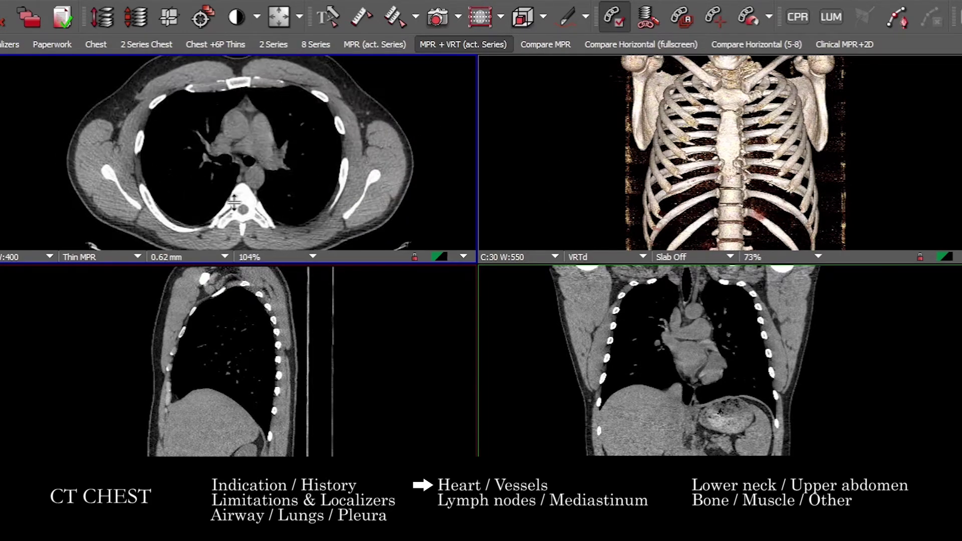
{"action": "scroll", "coordinate": [234, 164], "scroll_direction": "down", "scroll_amount": 15}
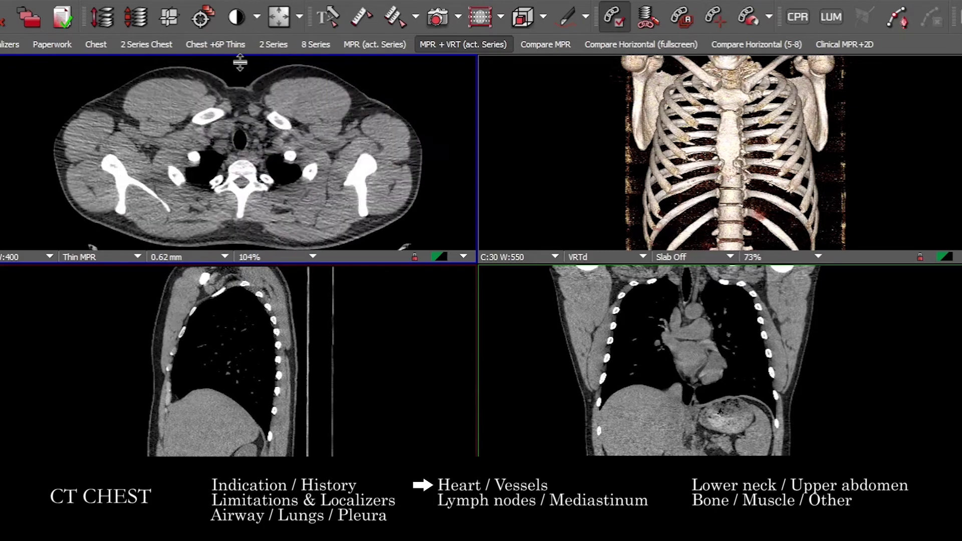
{"action": "scroll", "coordinate": [283, 173], "scroll_direction": "down", "scroll_amount": 5}
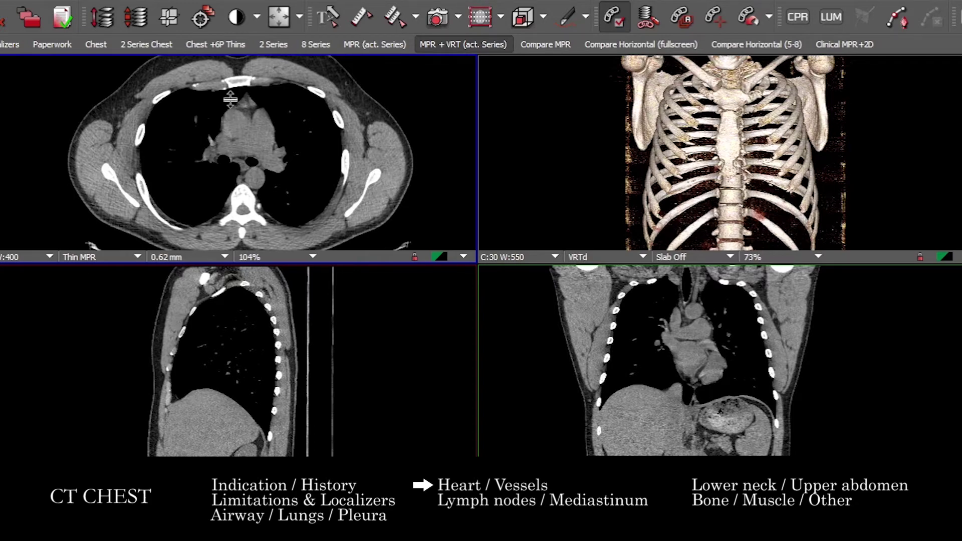
{"action": "left_click_drag", "start_coordinate": [250, 135], "coordinate": [250, 161]}
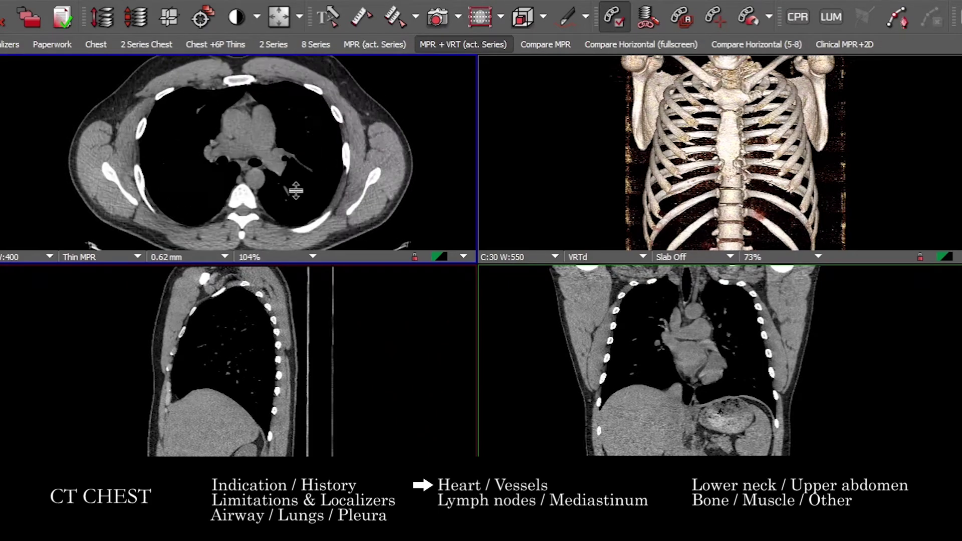